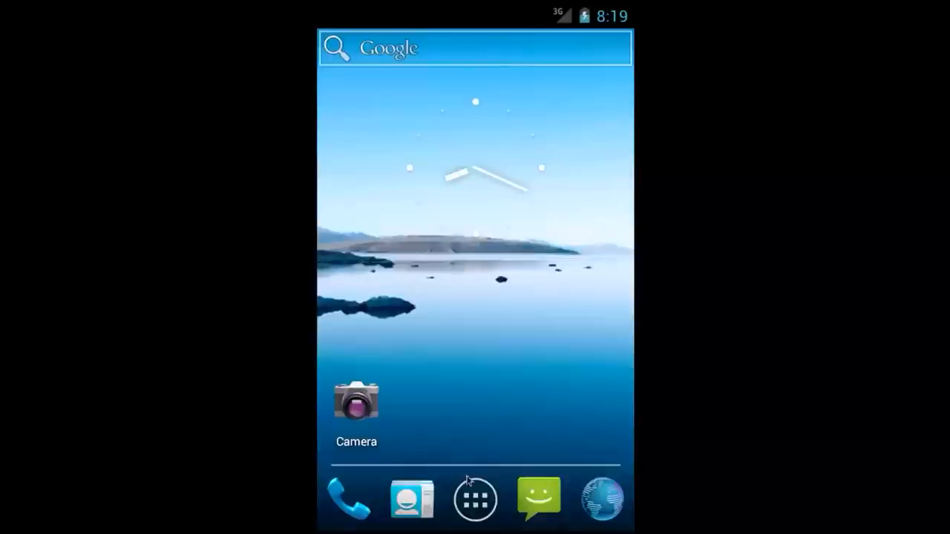
- Launch OI Countdown from the app drawer to reach the Create countdown screen
left_click(470, 502)
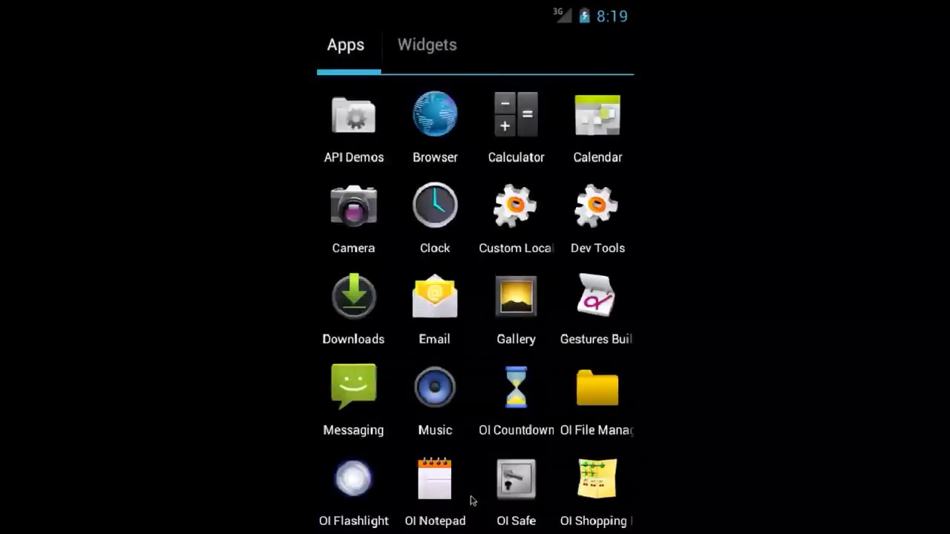
left_click(514, 386)
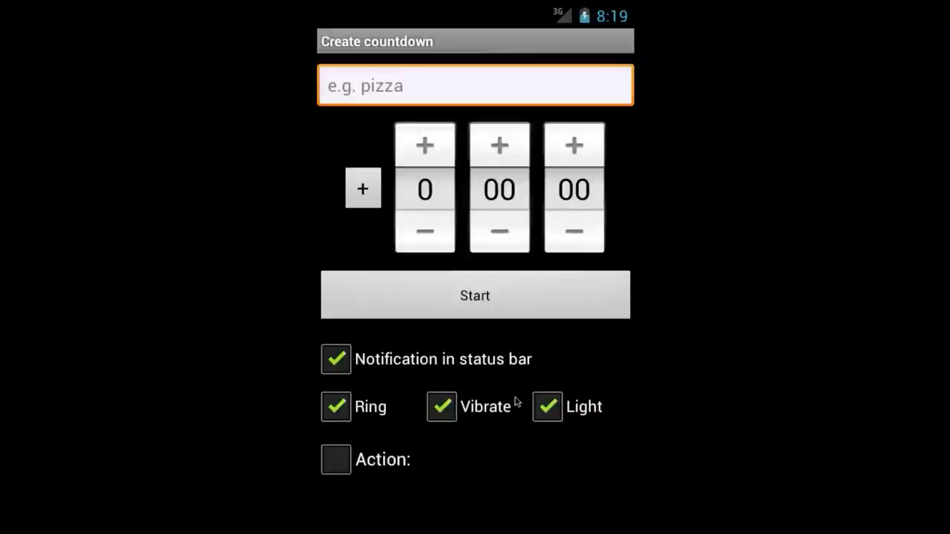
- Name the new countdown 'Bake Cake' and start raising its minutes
left_click(390, 96)
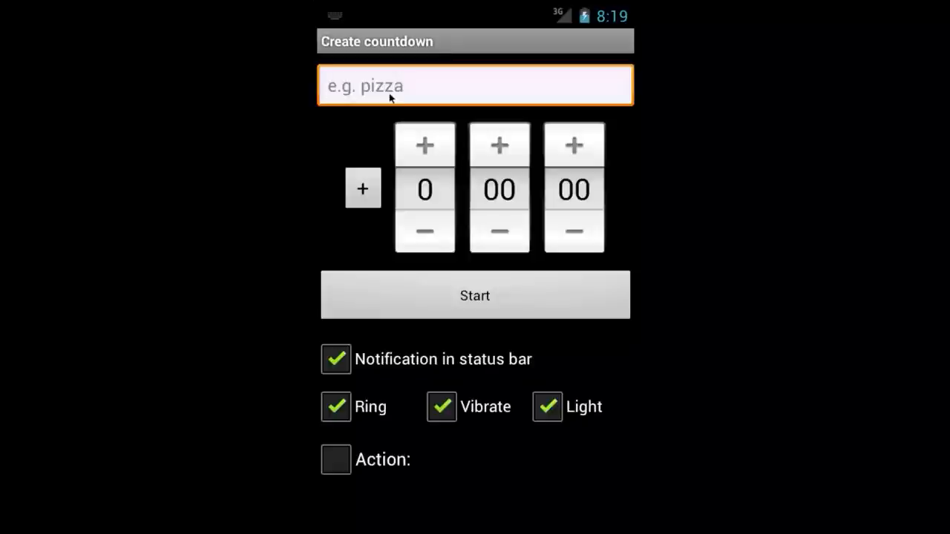
type("Bake")
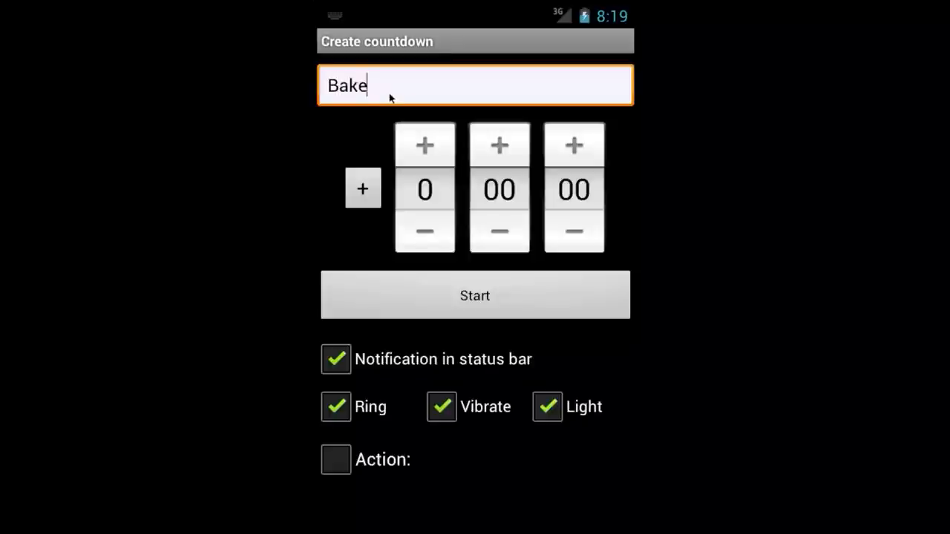
type(" Cake")
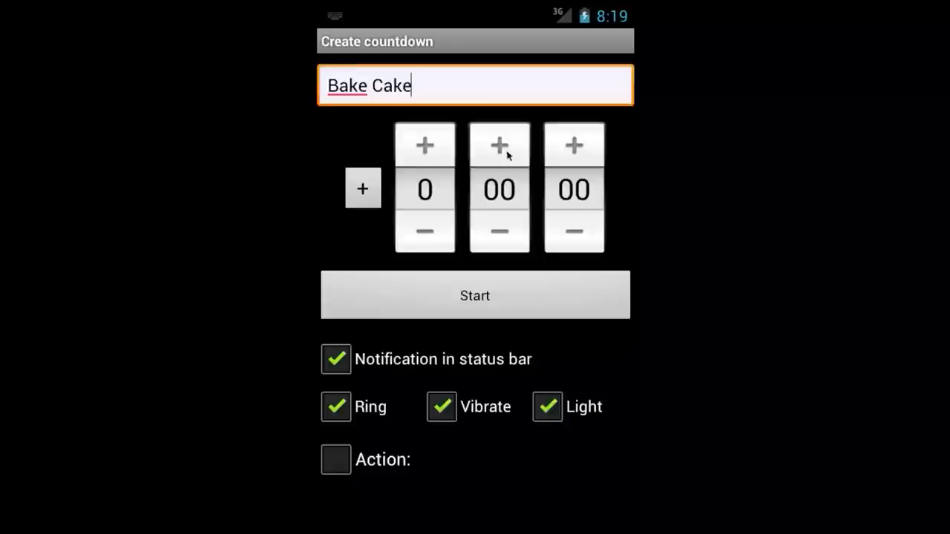
left_click(506, 148)
left_click(505, 150)
left_click(504, 149)
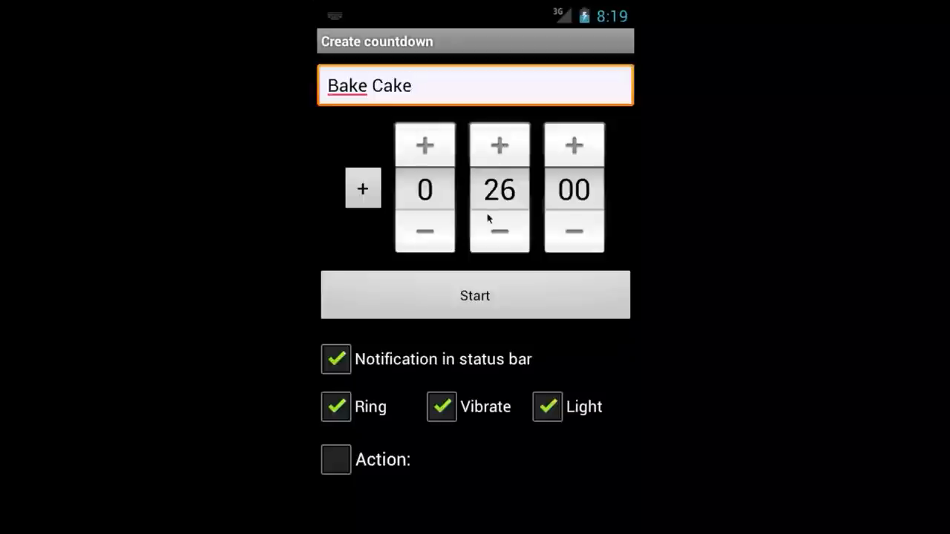
- Clear the minutes field so the duration can be entered as 40 minutes
left_click(514, 191)
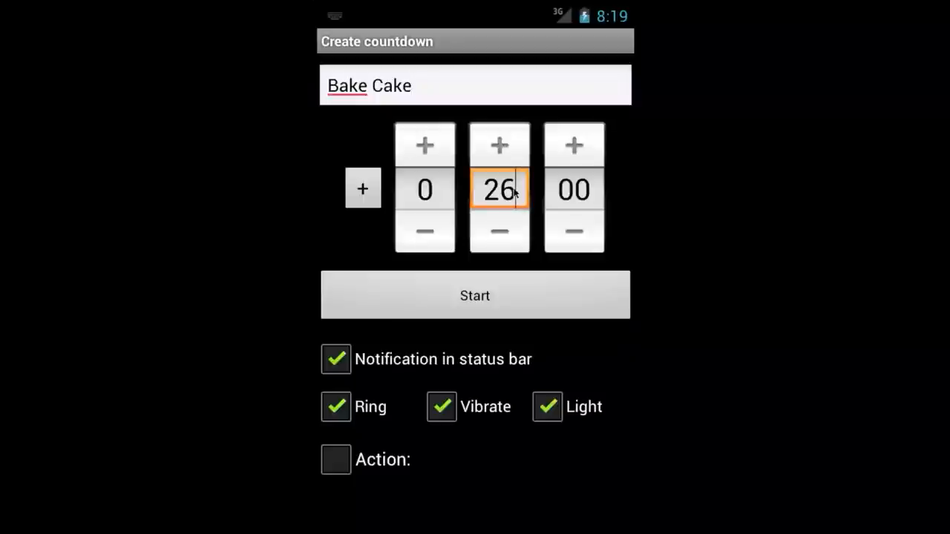
key("BackSpace")
key("BackSpace")
key("Left")
type("0")
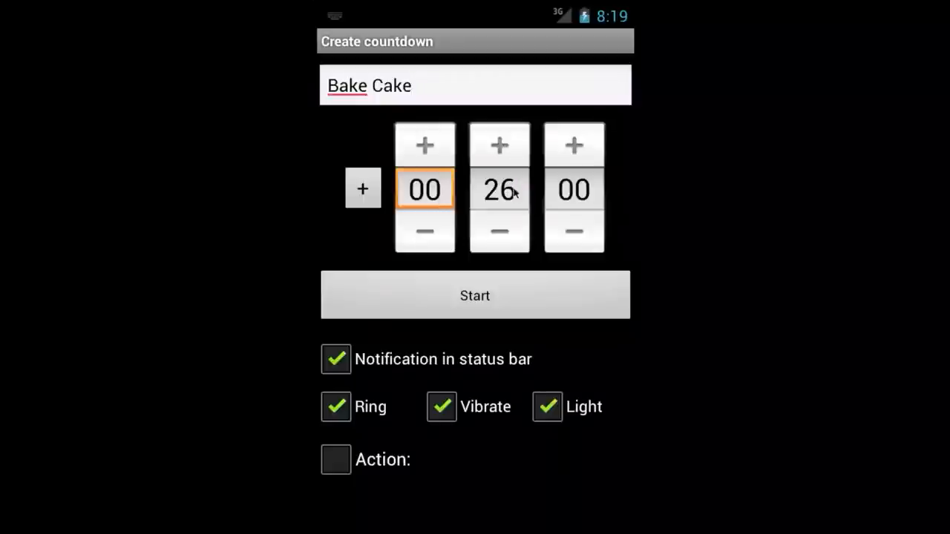
key("Right")
key("BackSpace")
key("BackSpace")
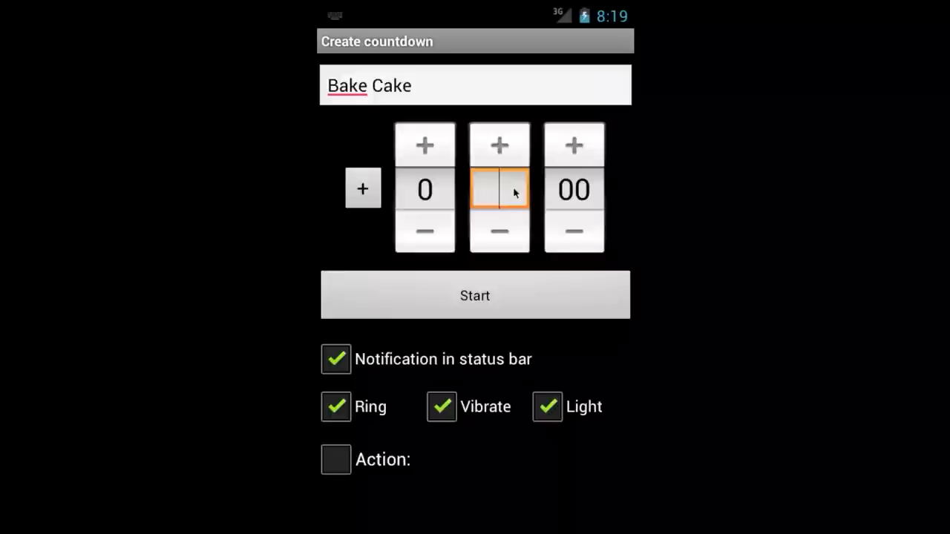
type("0")
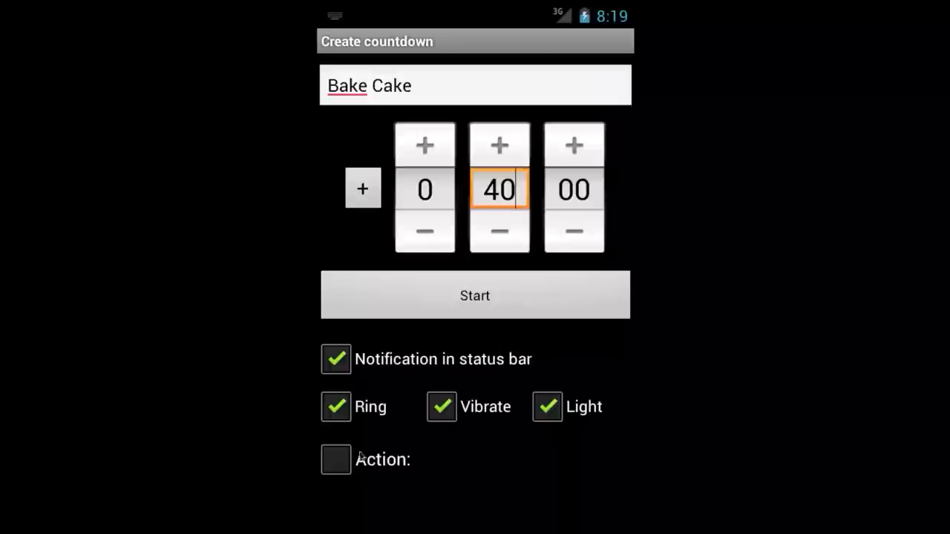
left_click(336, 360)
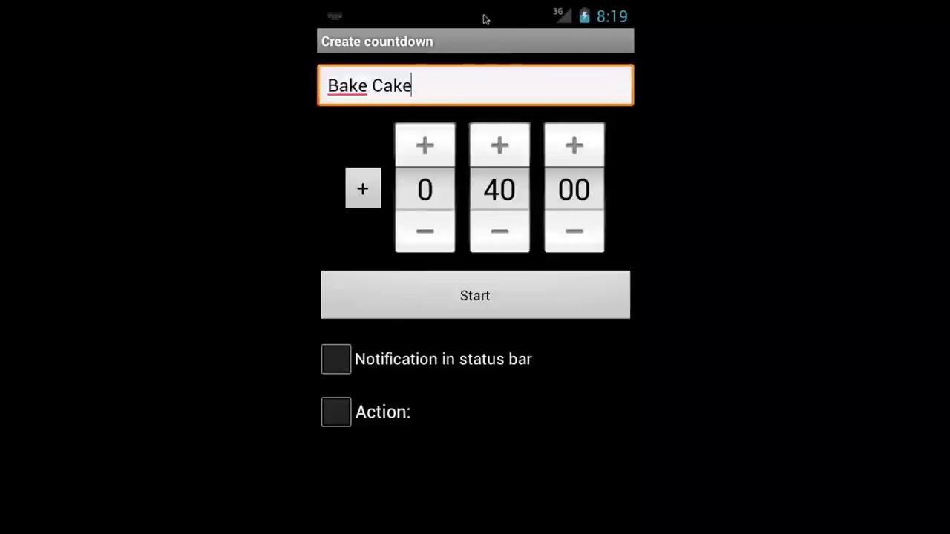
mouse_move(491, 8)
left_mouse_down()
mouse_move(483, 178)
mouse_move(455, 207)
left_mouse_up()
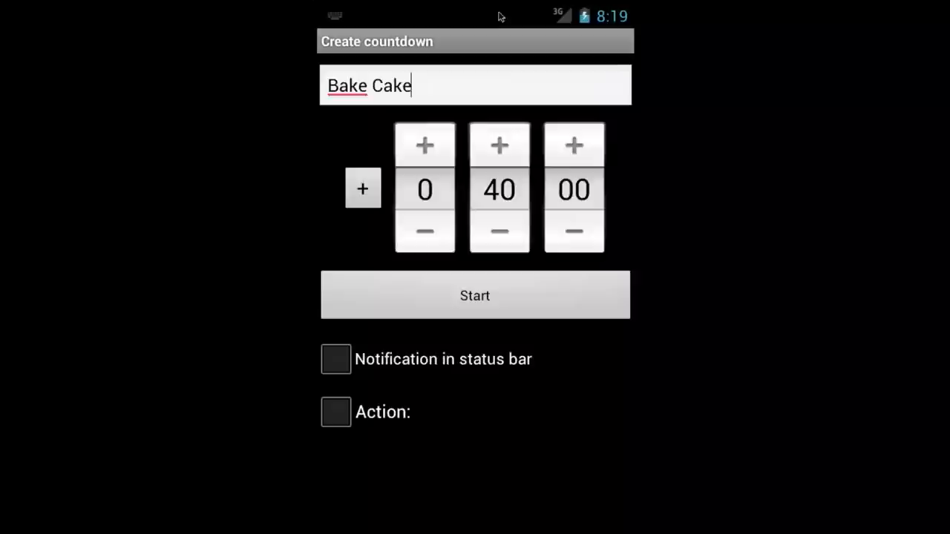
left_click(340, 360)
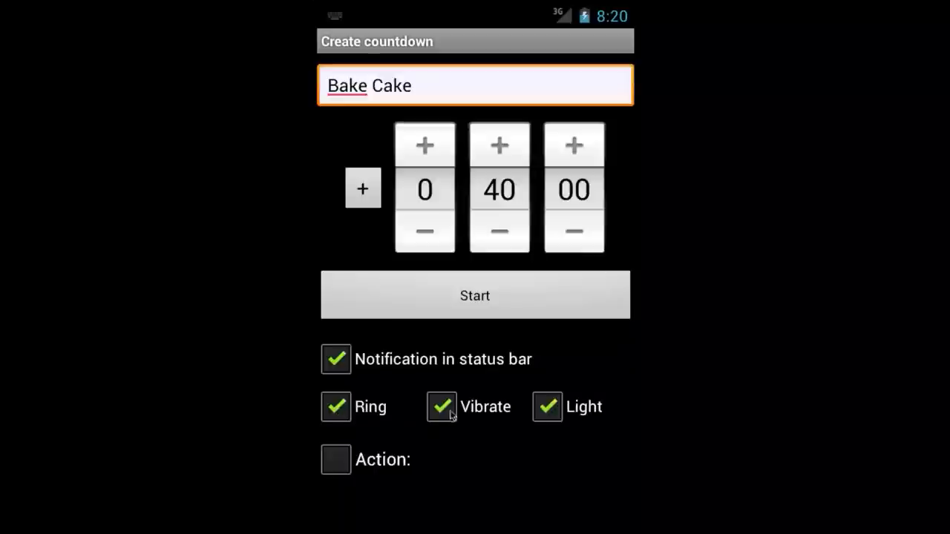
left_click(335, 459)
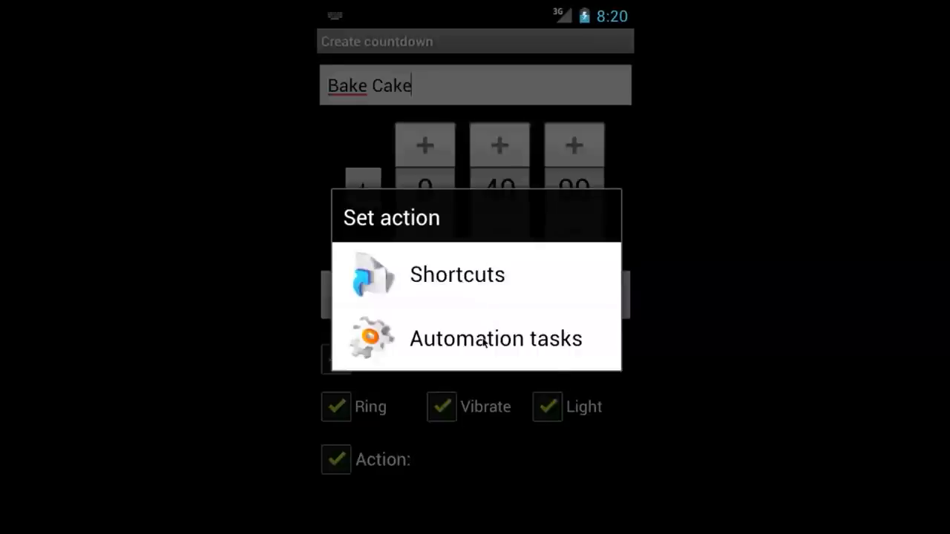
left_click(492, 276)
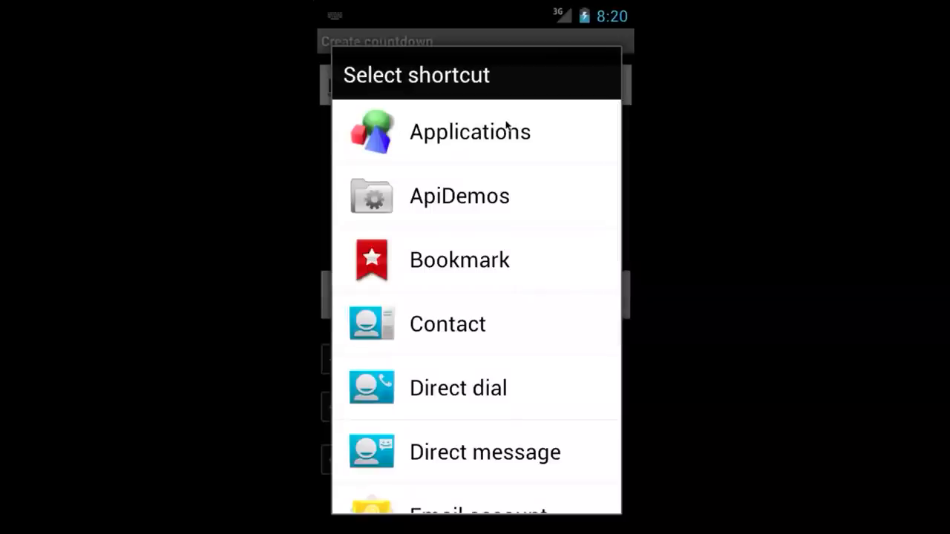
scroll(530, 414, "down", 1)
scroll(532, 414, "down", 3)
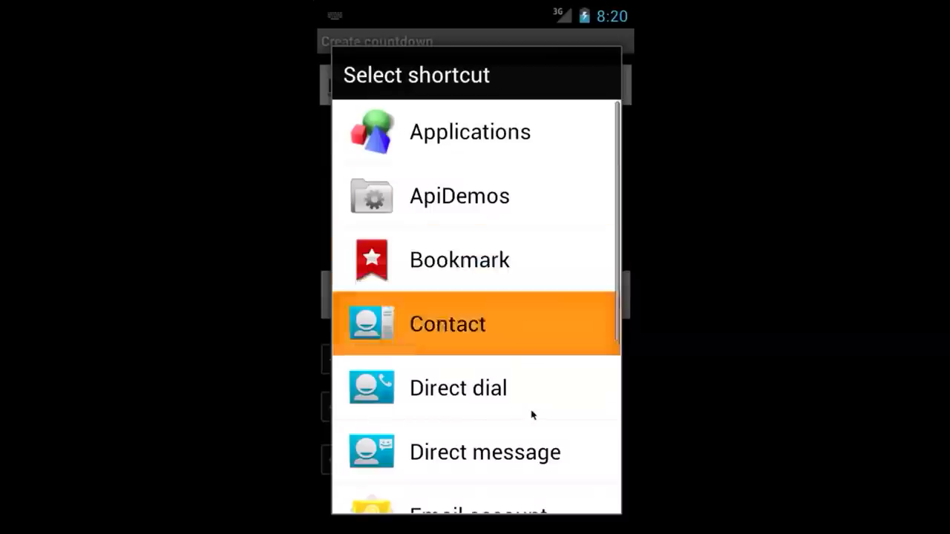
scroll(532, 415, "down", 5)
scroll(535, 415, "down", 2)
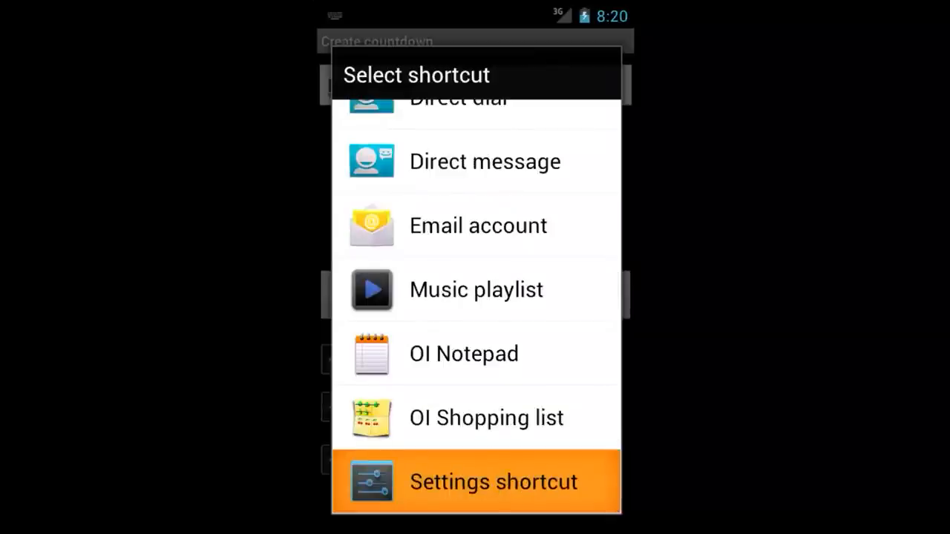
key("Escape")
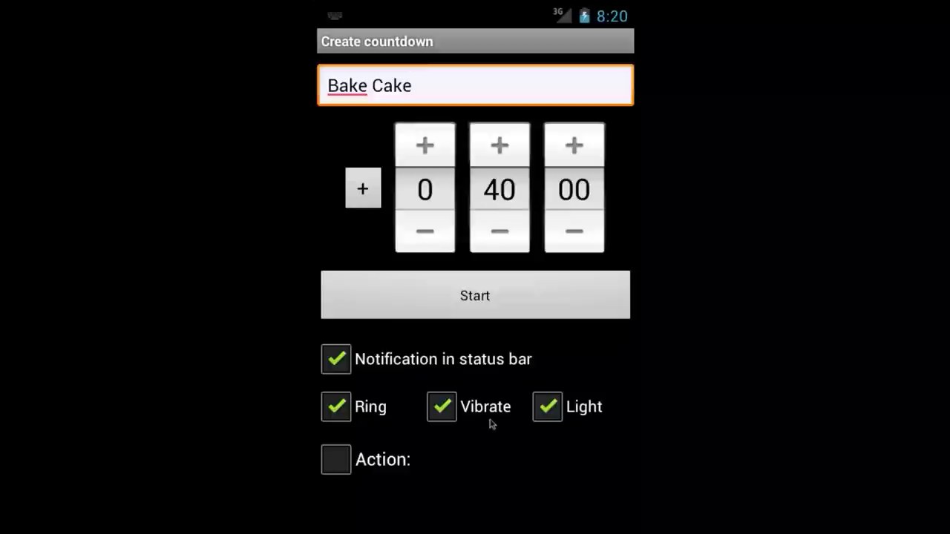
- Start the Bake Cake countdown running
left_click(487, 302)
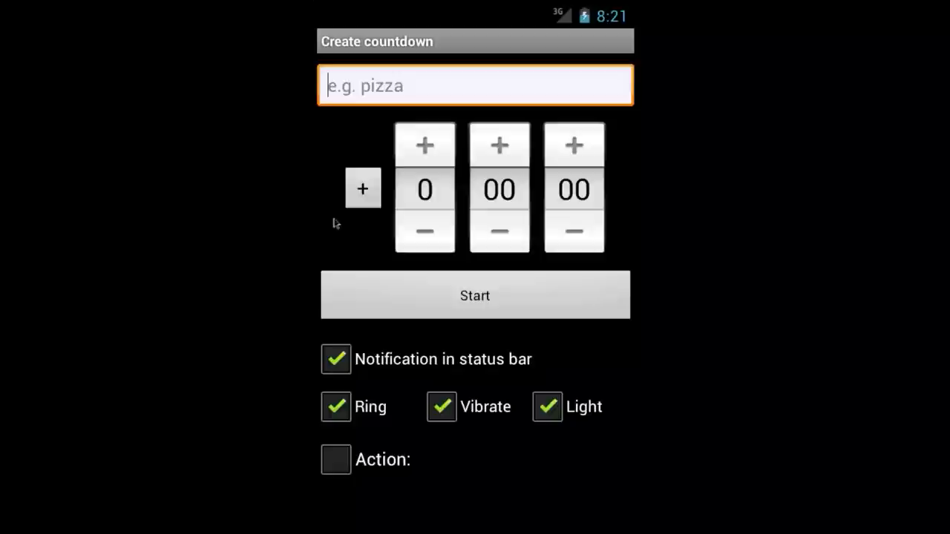
- Add a days picker, set 1 day and 6 hours, and name the countdown 'Race'
left_click(363, 188)
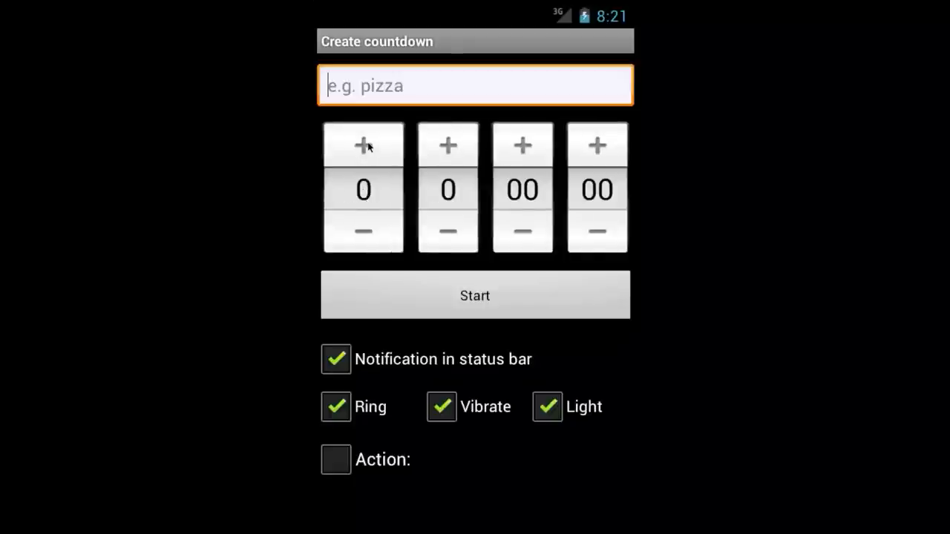
left_click(363, 146)
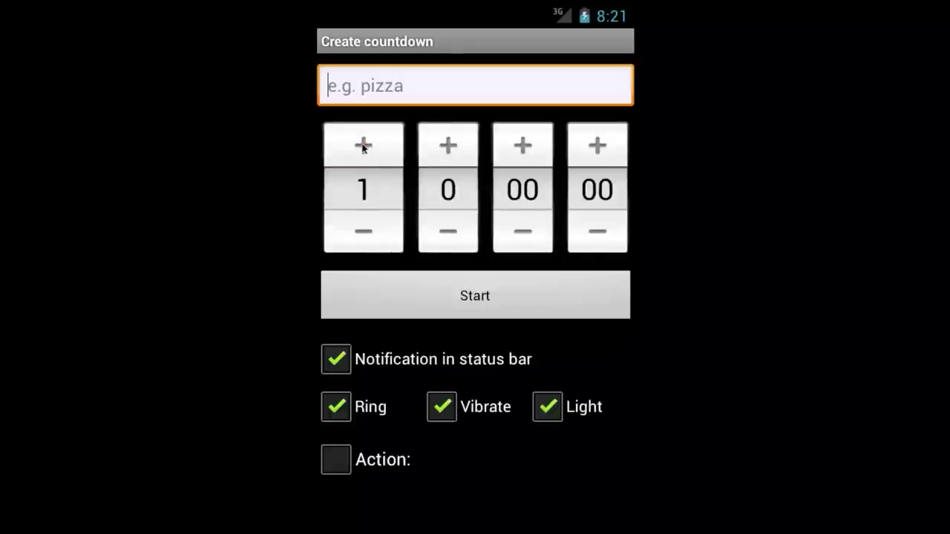
left_click(449, 148)
left_click(449, 148)
left_click(449, 148)
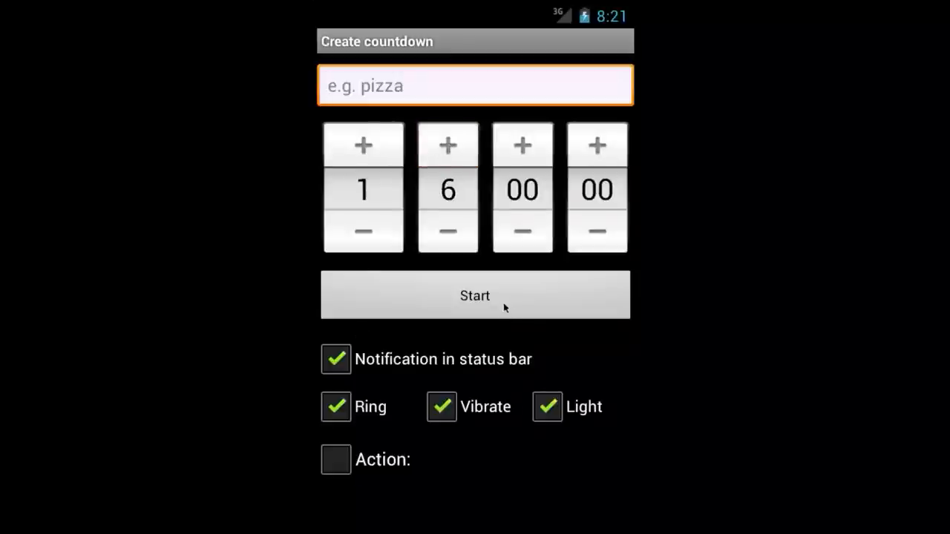
left_click(515, 90)
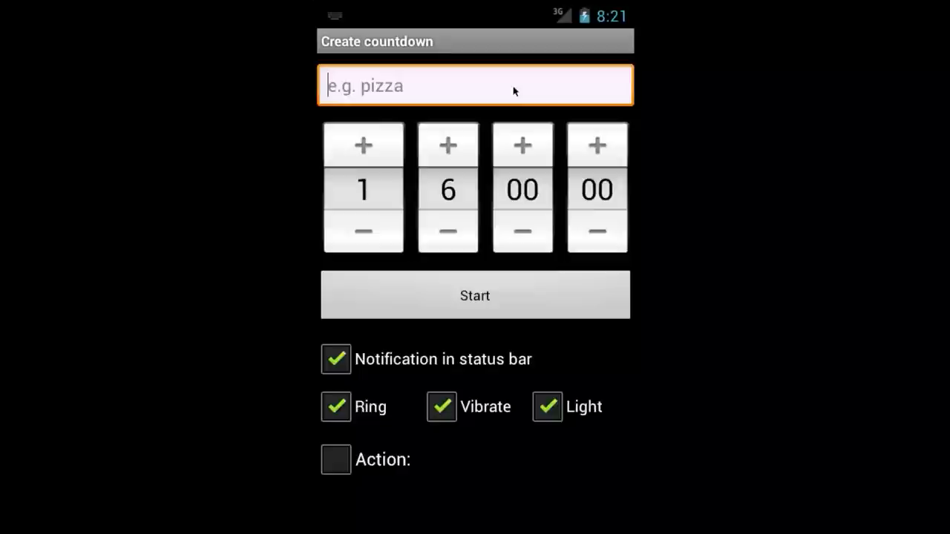
type("Rac")
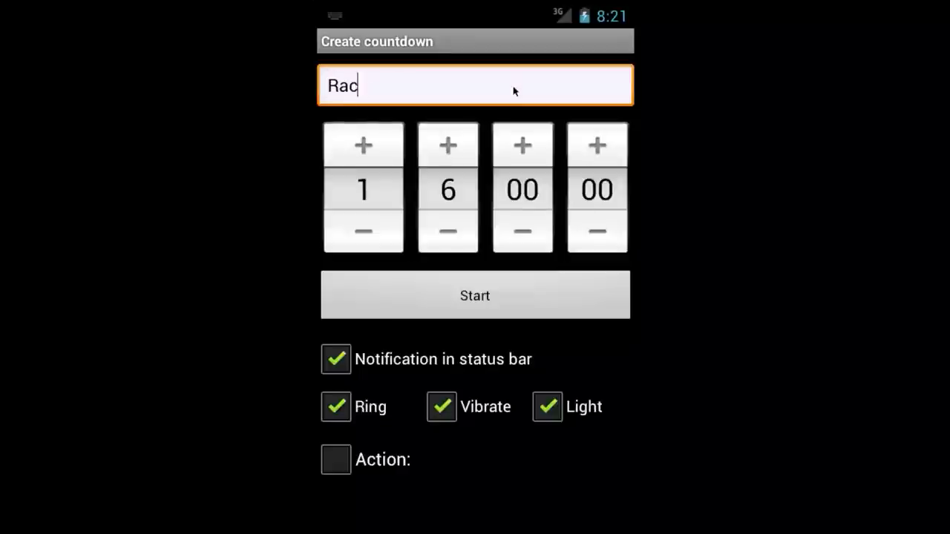
type("e")
- Start the Race countdown and try switching it to a target date from the menu
left_click(476, 293)
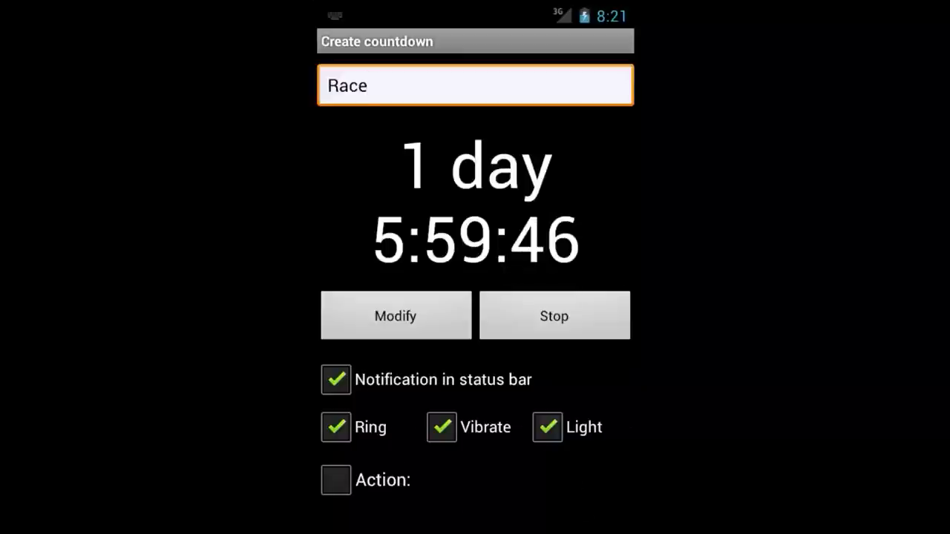
key("Menu")
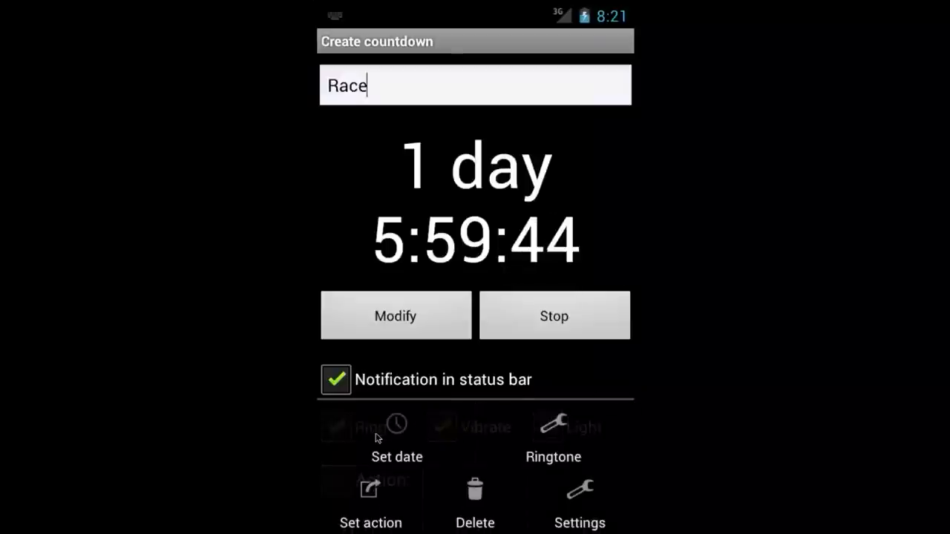
left_click(377, 438)
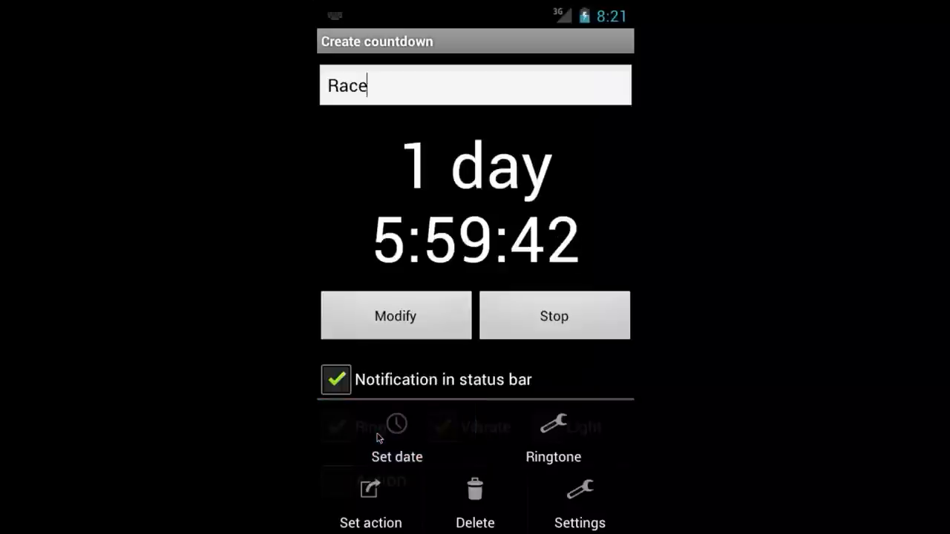
left_click(394, 433)
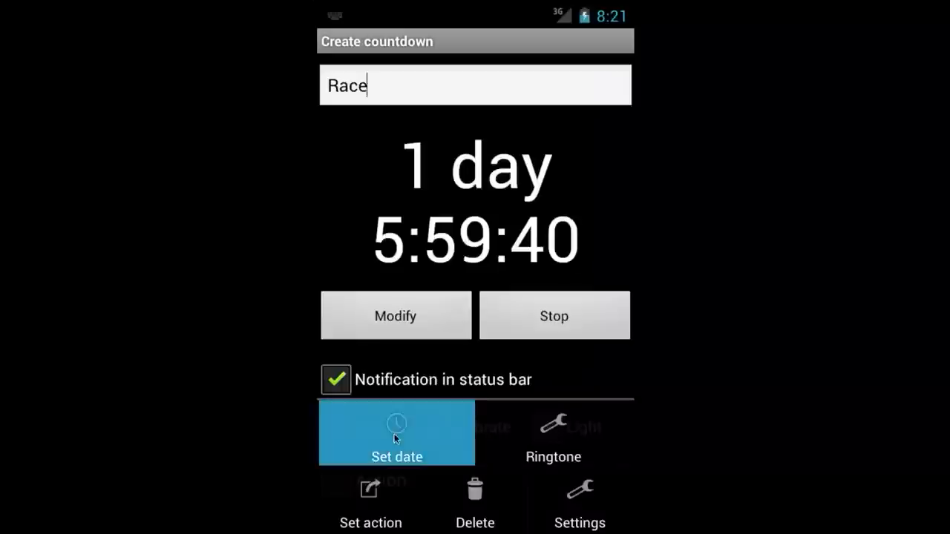
- Put Race into modify mode and switch it to a target date and time via Set date
left_click(561, 317)
key("Menu")
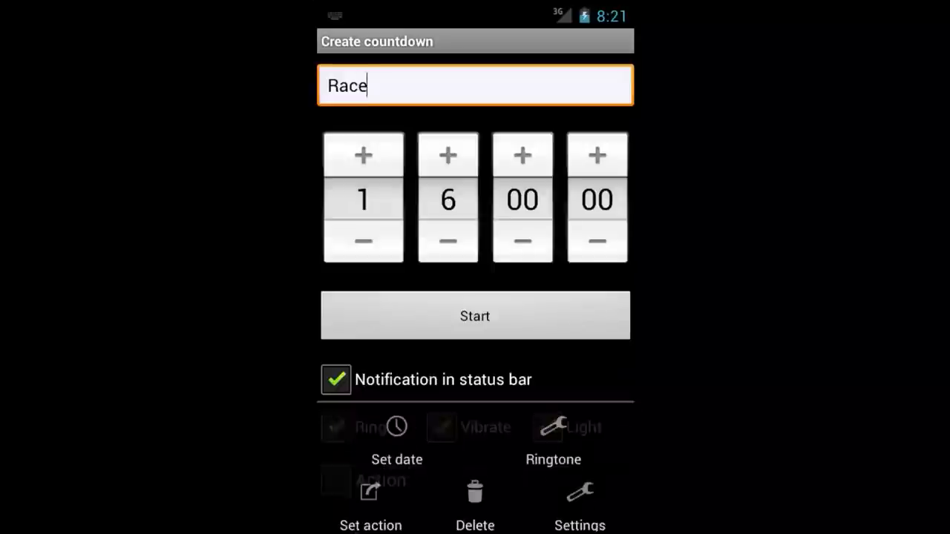
left_click(429, 433)
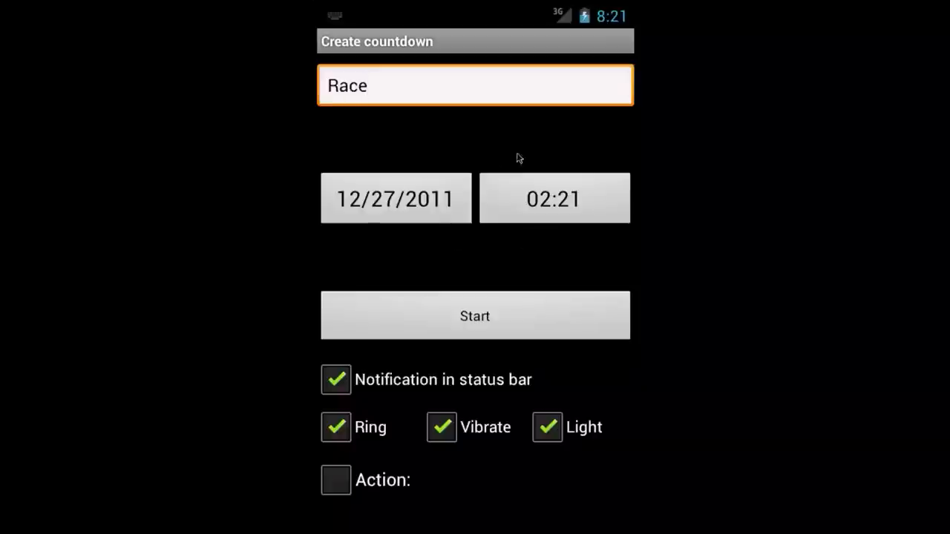
- Confirm the target time of 02:21 on 12/27/2011 and start Race counting down to it
left_click(556, 203)
left_click(373, 377)
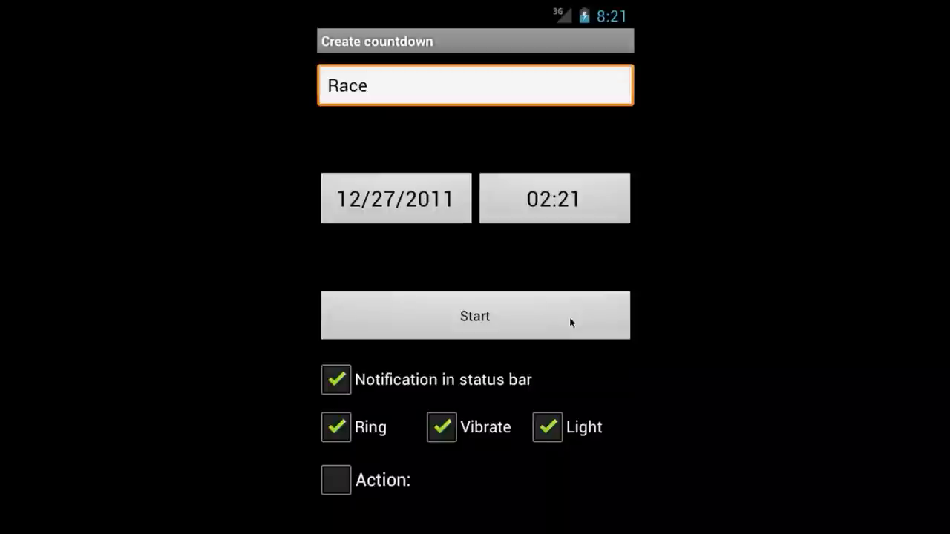
left_click(497, 325)
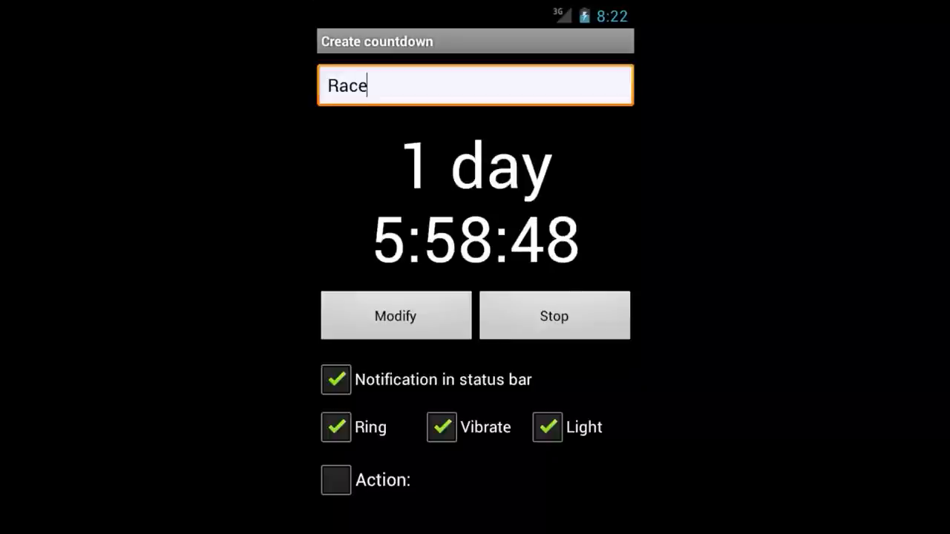
- Return to the countdown list and open the running Bake Cake countdown for editing
key("Escape")
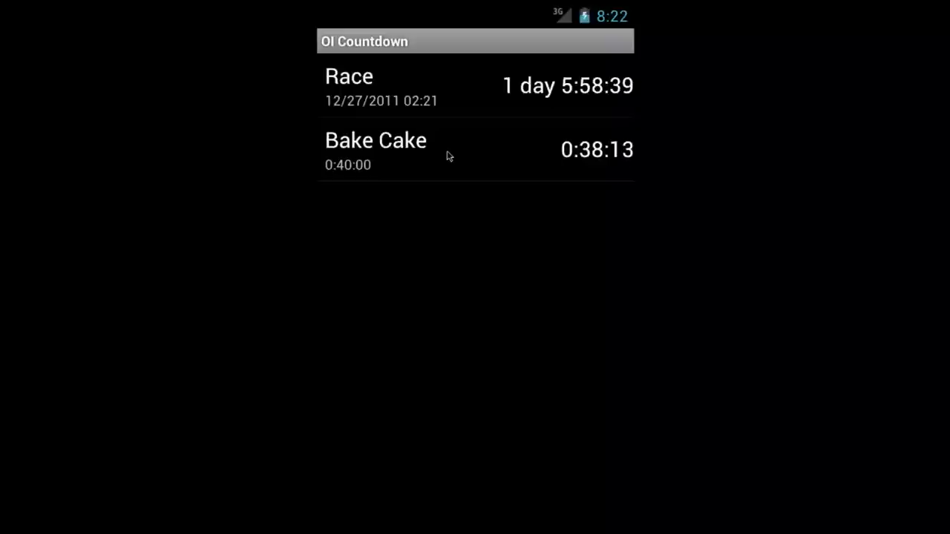
left_click(490, 155)
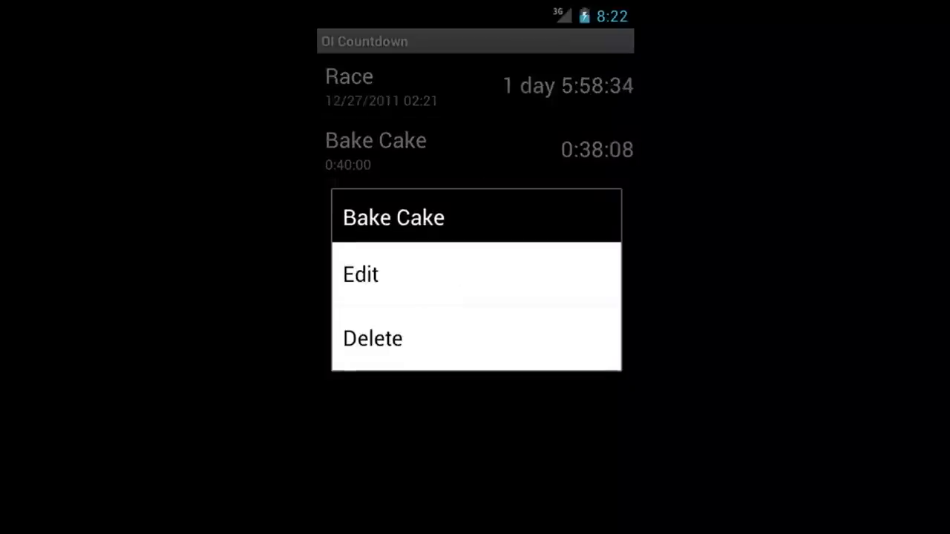
left_click(361, 274)
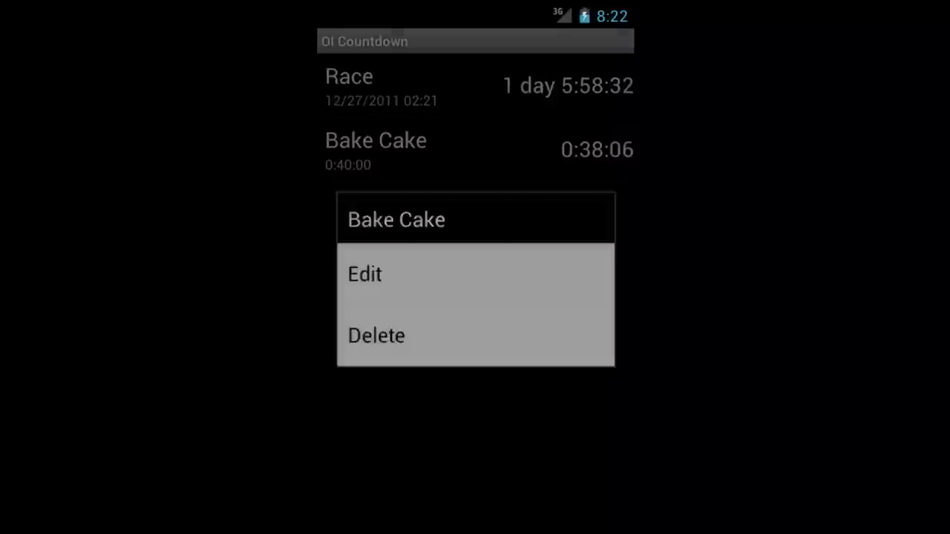
left_click(529, 161)
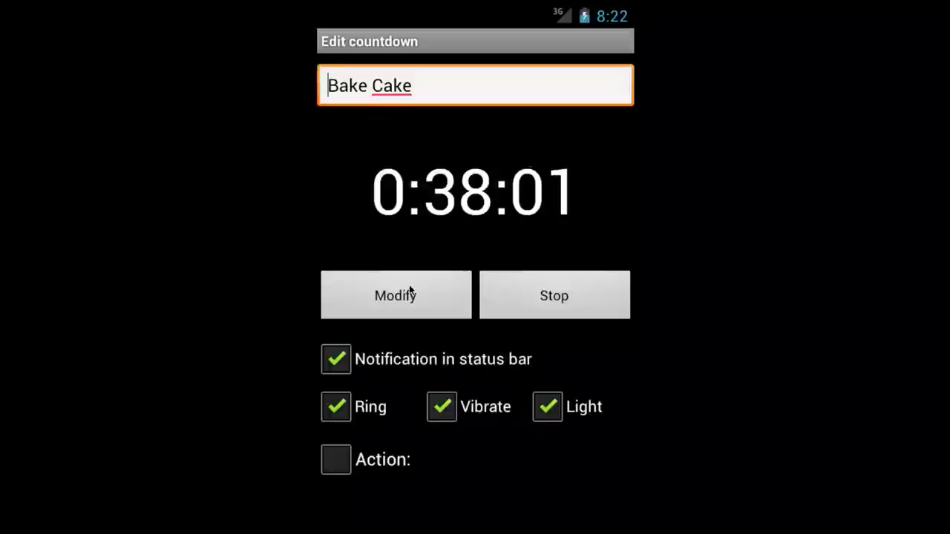
- Pause Bake Cake with Modify and step its minutes down to 00
left_click(409, 297)
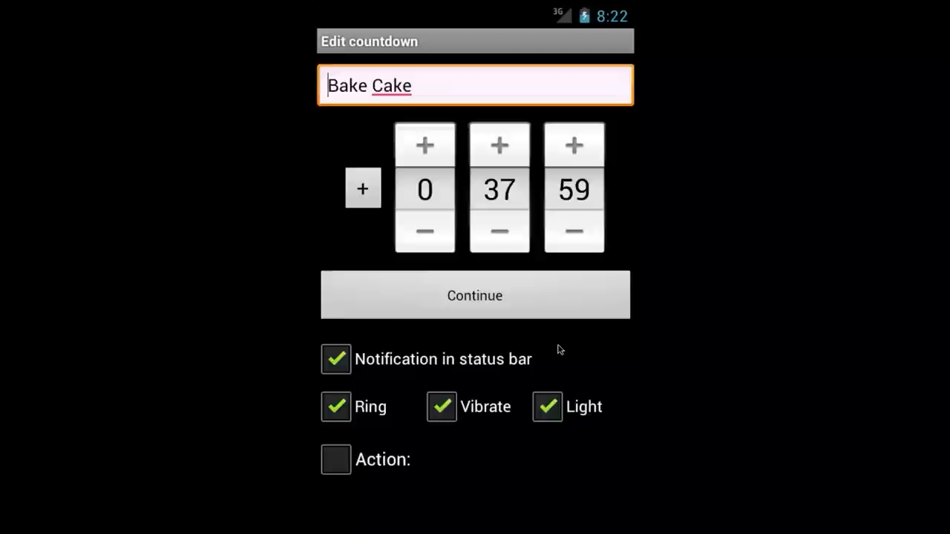
left_click(500, 236)
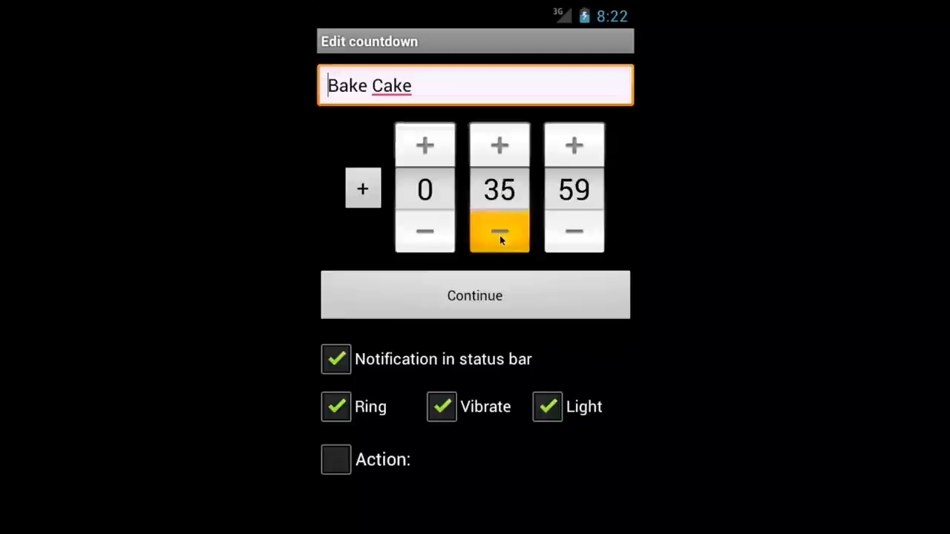
left_click(499, 235)
left_click(499, 235)
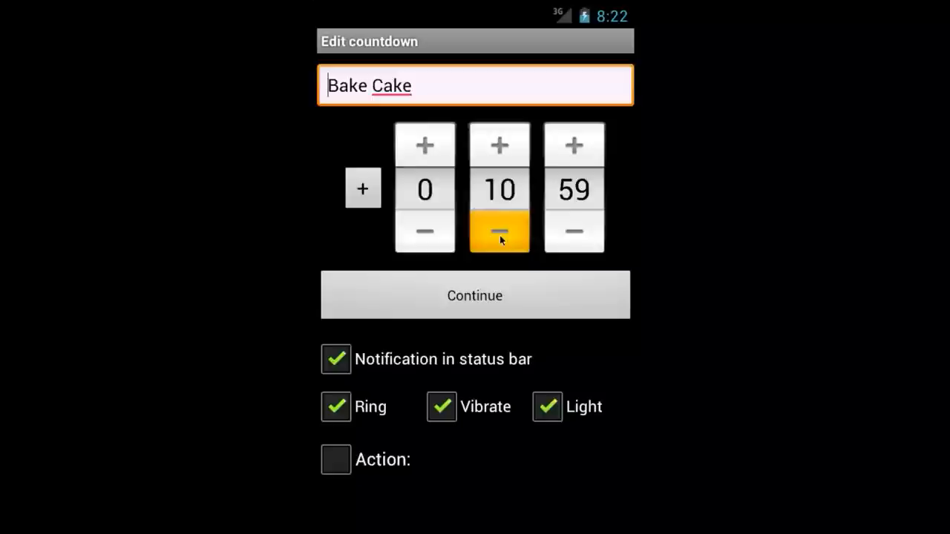
left_click(500, 235)
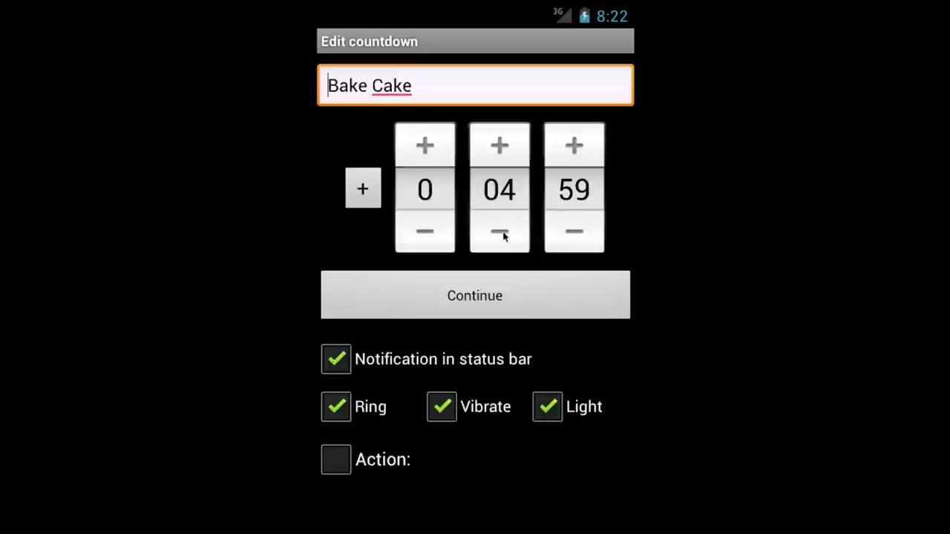
left_click(503, 232)
left_click(504, 238)
left_click(515, 155)
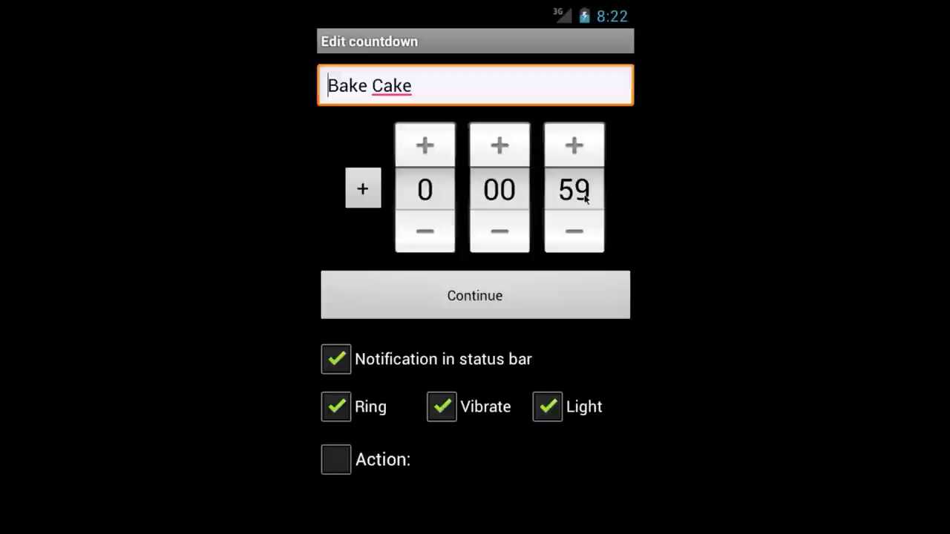
- Set the seconds to 10, resume Bake Cake with Continue, and leave for the home screen
left_click(585, 195)
key("BackSpace")
key("BackSpace")
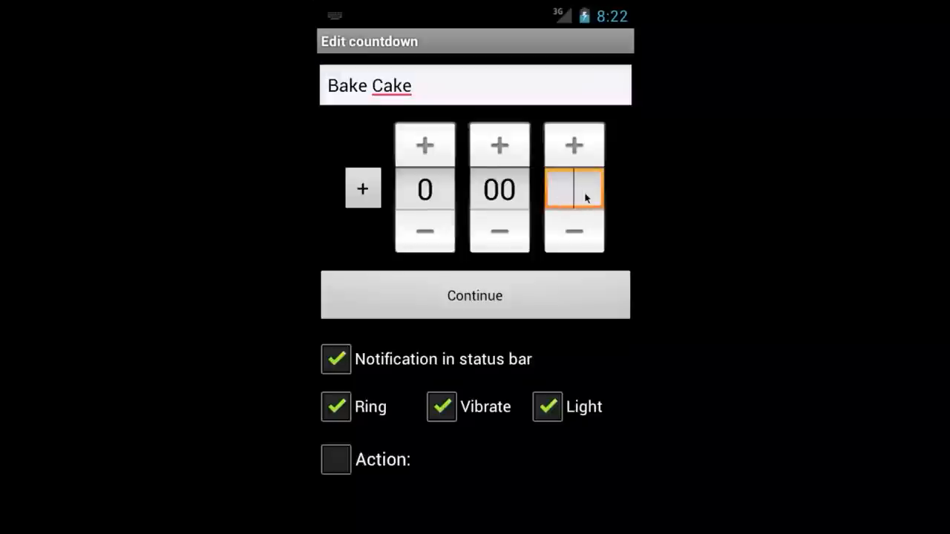
type("10")
left_click(516, 298)
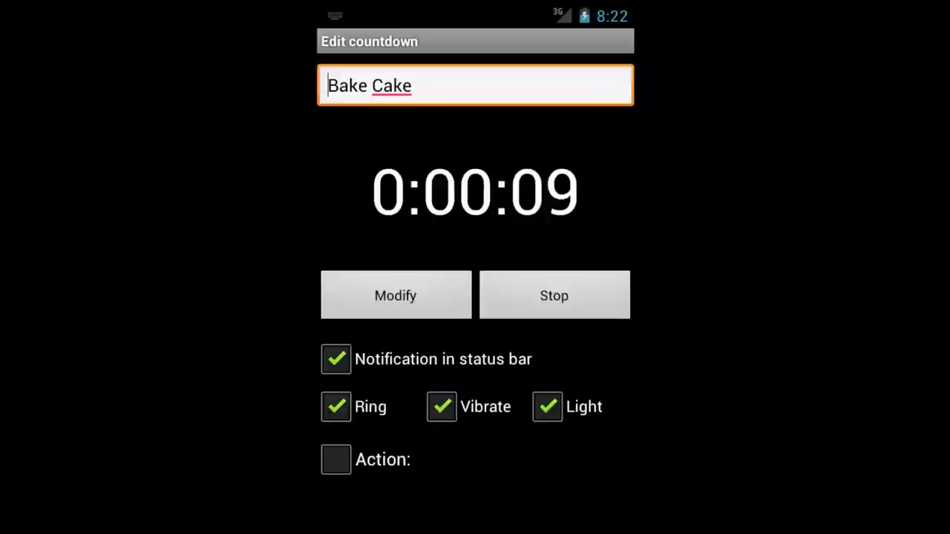
key("Home")
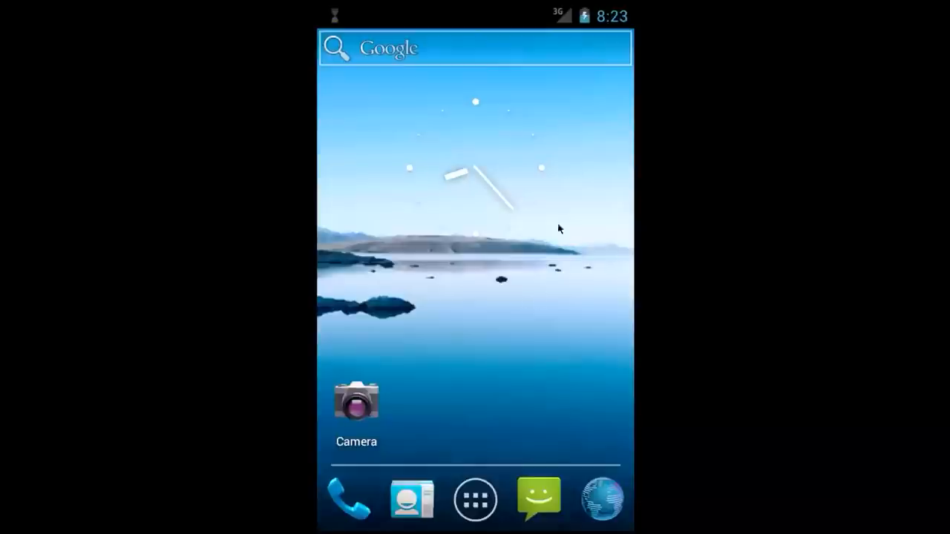
- Pull down the notification shade and open the finished Bake Cake countdown
left_click_drag(509, 17, 533, 407)
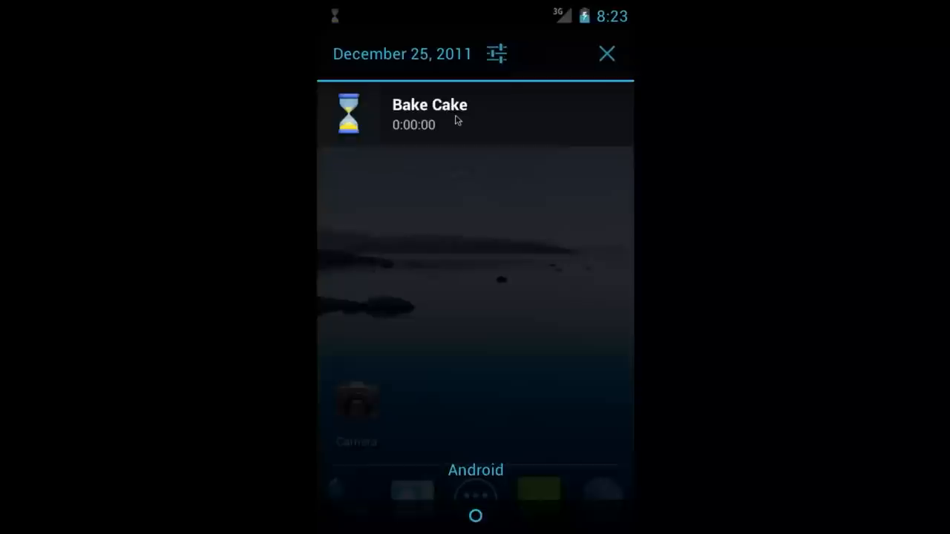
left_click(457, 120)
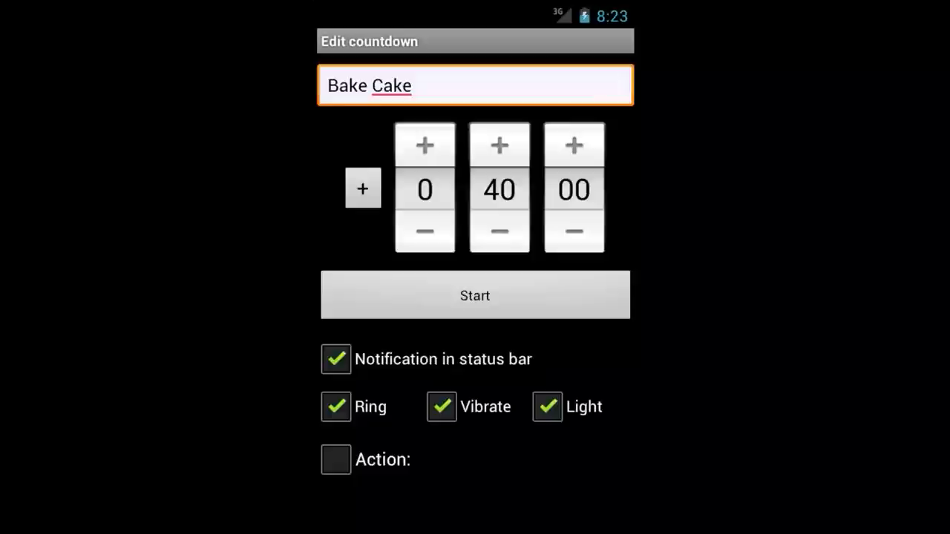
- Open Bake Cake's Ringtones list via Menu and cancel, keeping the default ringtone
key("Menu")
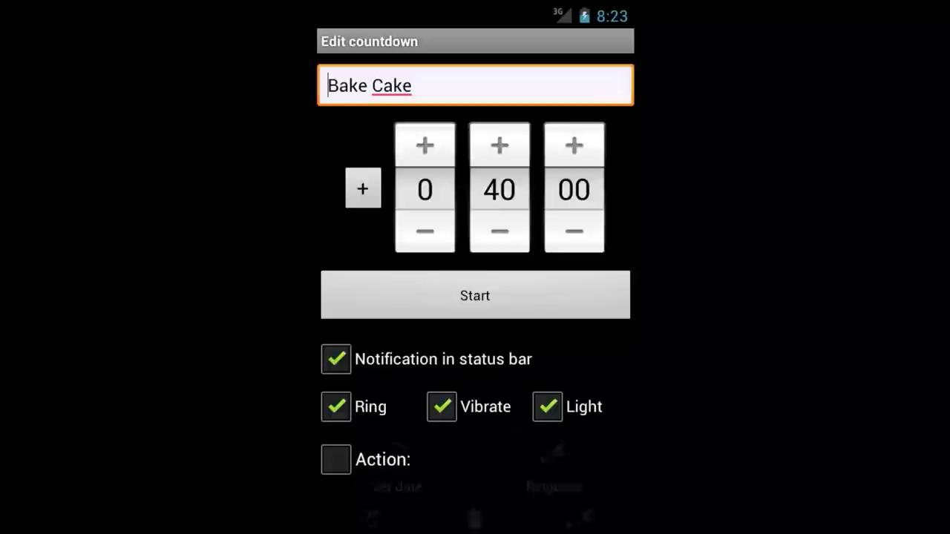
left_click(569, 424)
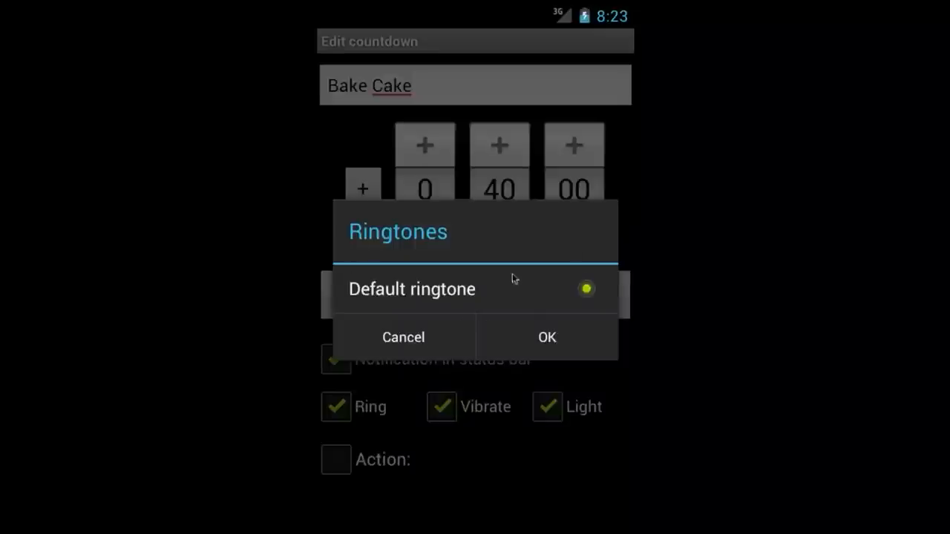
left_click(439, 334)
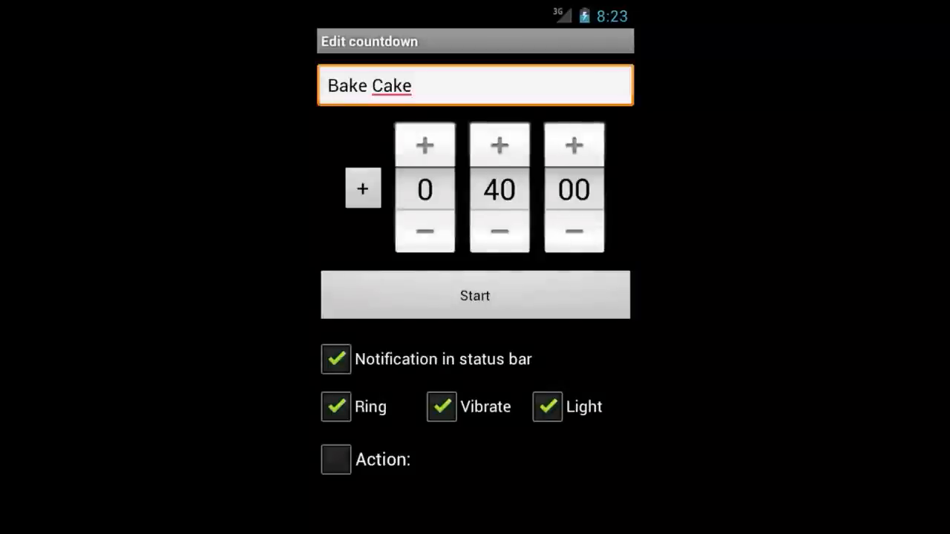